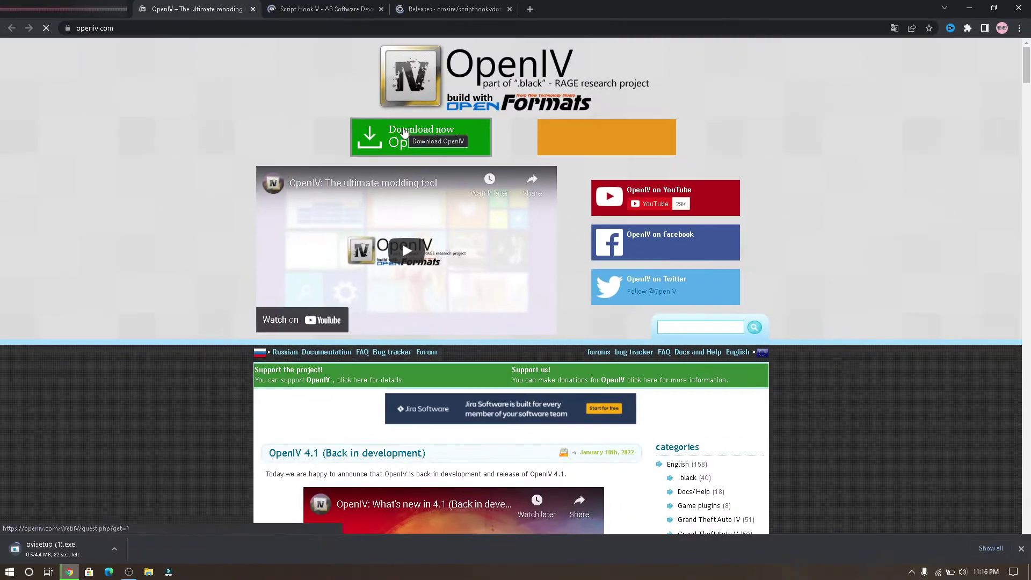
# Switch to the Script Hook V page on dev-c.com while the OpenIV installer downloads
pyautogui.click(320, 9)
# Download the ScriptHookV_1.0.2545.0.zip release from the Script Hook V page
pyautogui.scroll(-2, 741, 215)
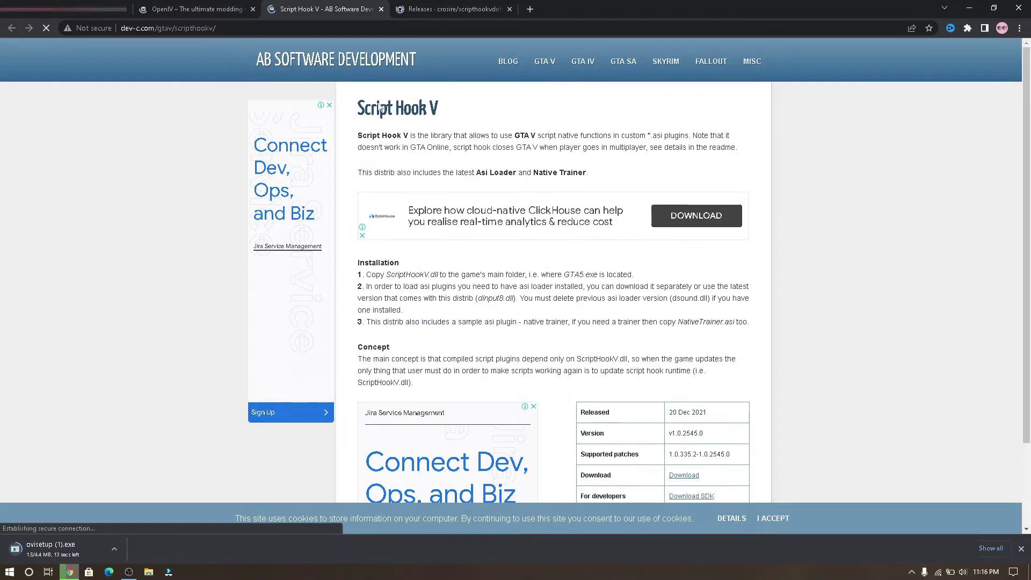
pyautogui.scroll(-3, 939, 175)
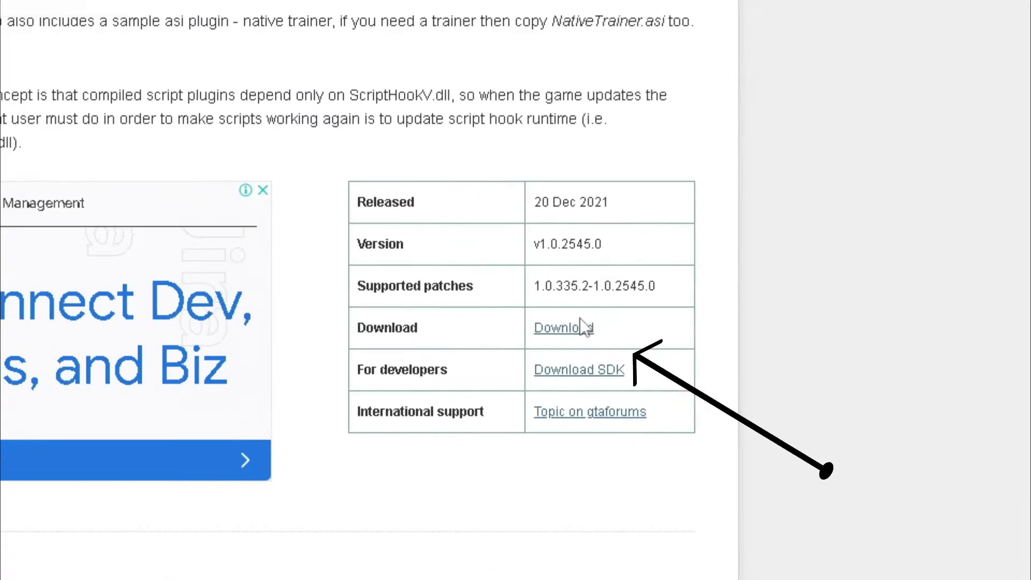
pyautogui.click(574, 333)
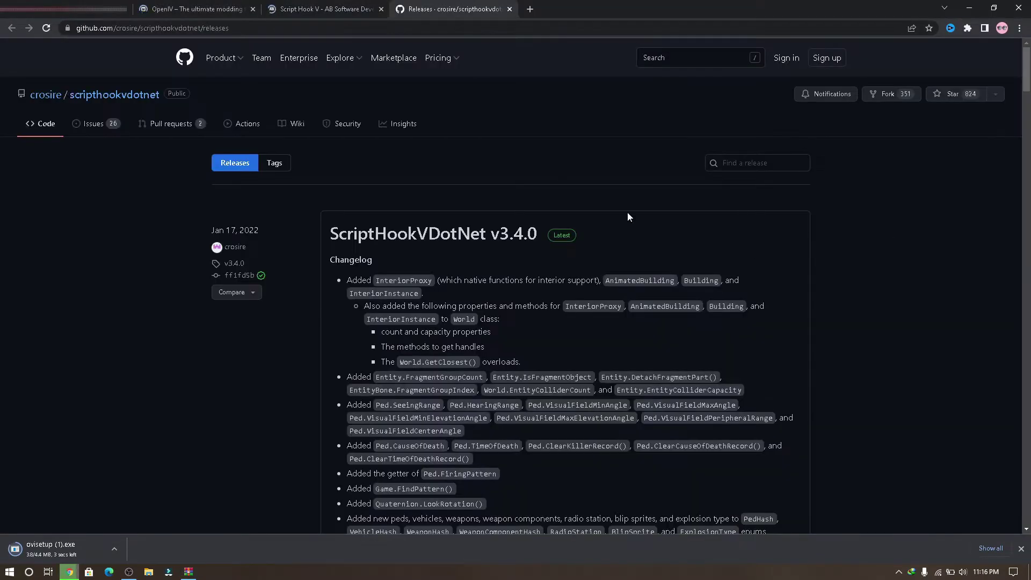
# Download ScriptHookVDotNet.zip v3.4.0 from the GitHub release assets
pyautogui.scroll(-15, 628, 217)
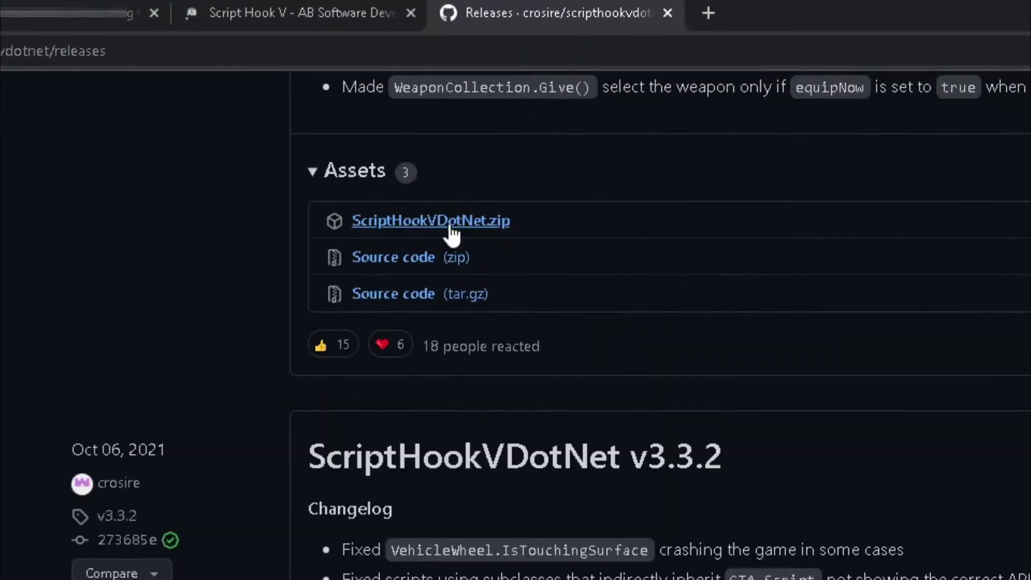
pyautogui.click(463, 221)
pyautogui.scroll(-5, 463, 225)
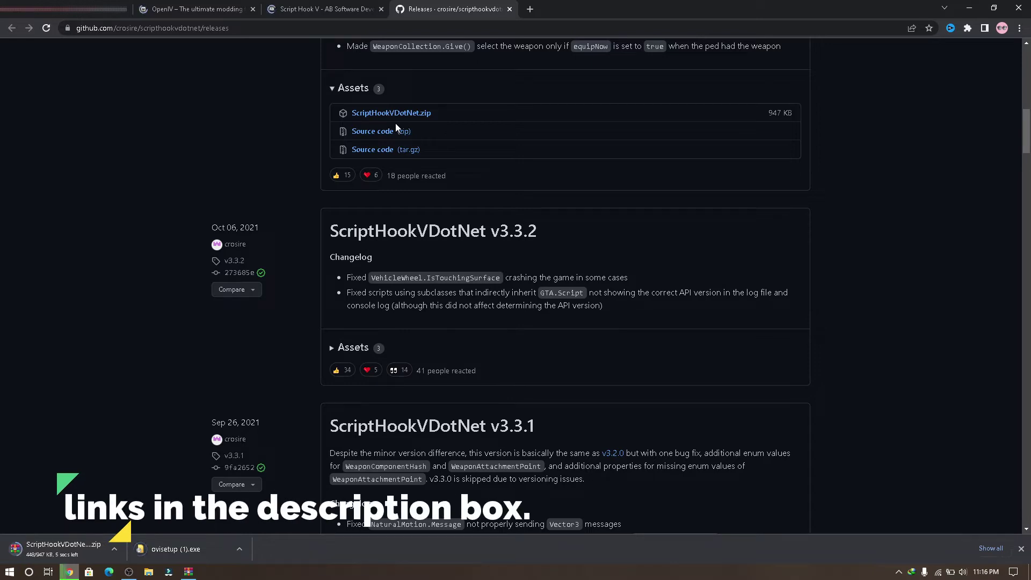
# Locate the downloads in their folder and launch the ovisetup (1) installer
pyautogui.click(985, 546)
pyautogui.click(422, 165)
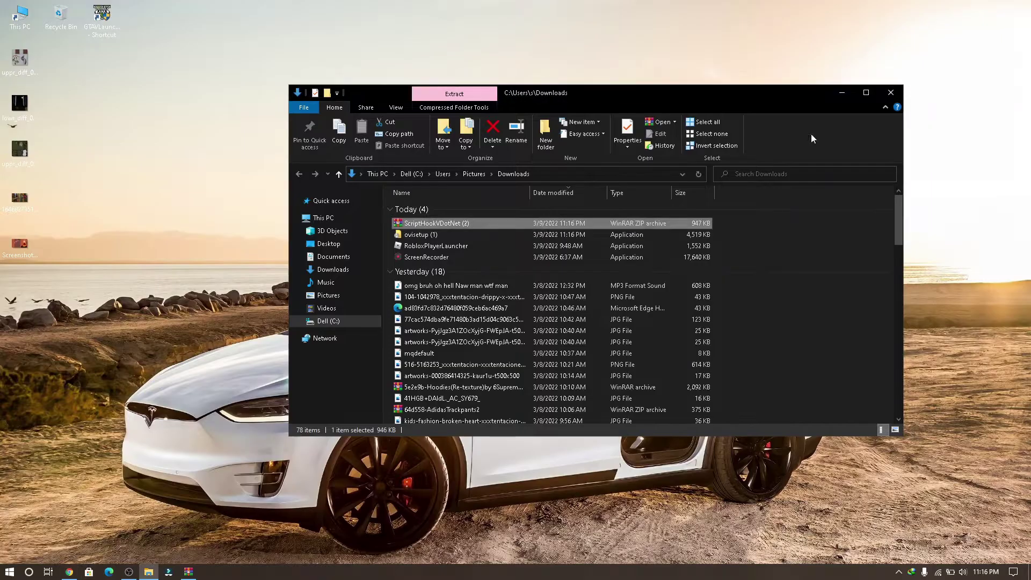
pyautogui.moveTo(557, 99); pyautogui.dragTo(577, 52)
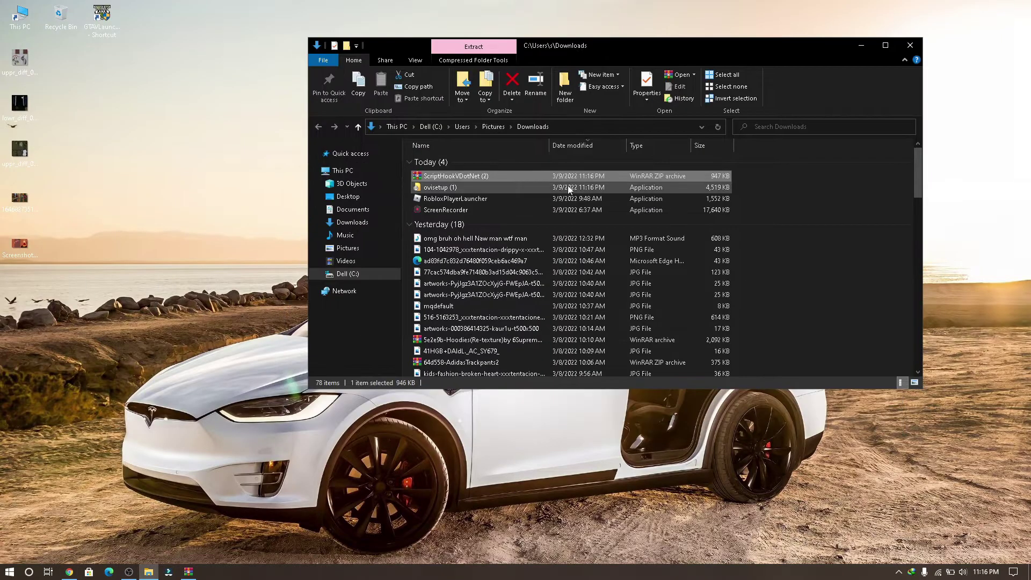
pyautogui.click(569, 186)
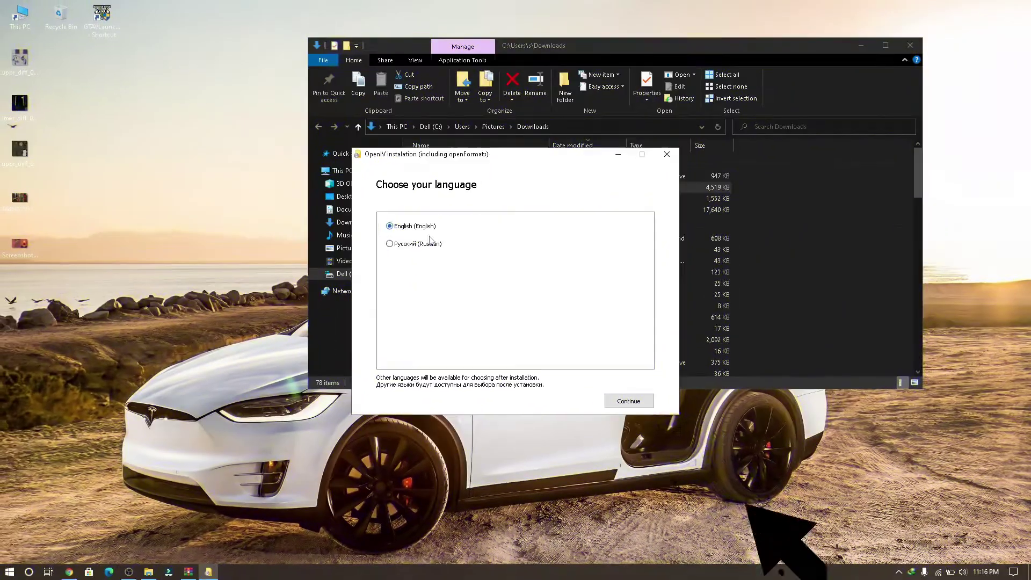
# Choose English, accept the licence, and install OpenIV to this computer
pyautogui.click(628, 401)
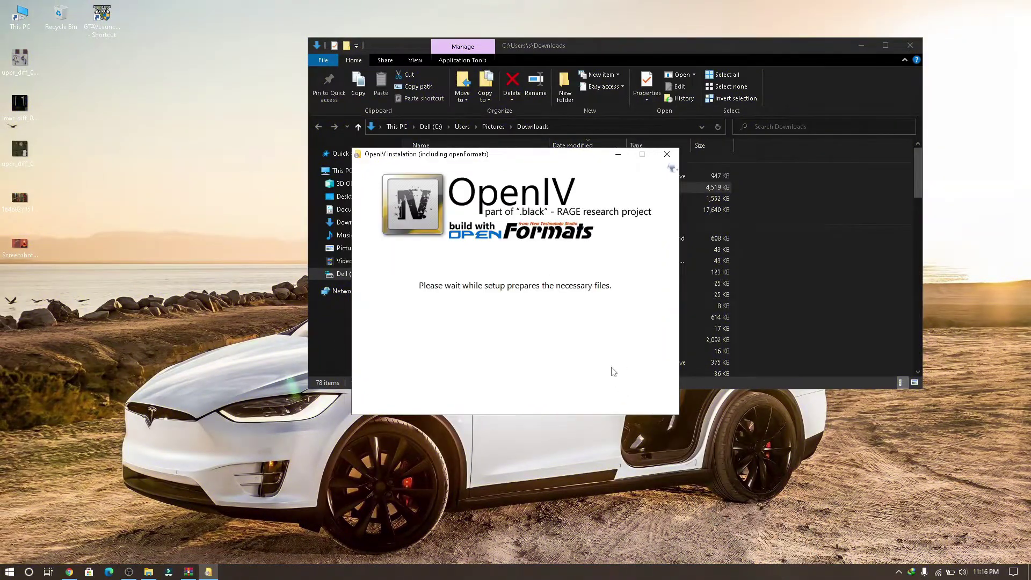
pyautogui.scroll(-10, 603, 306)
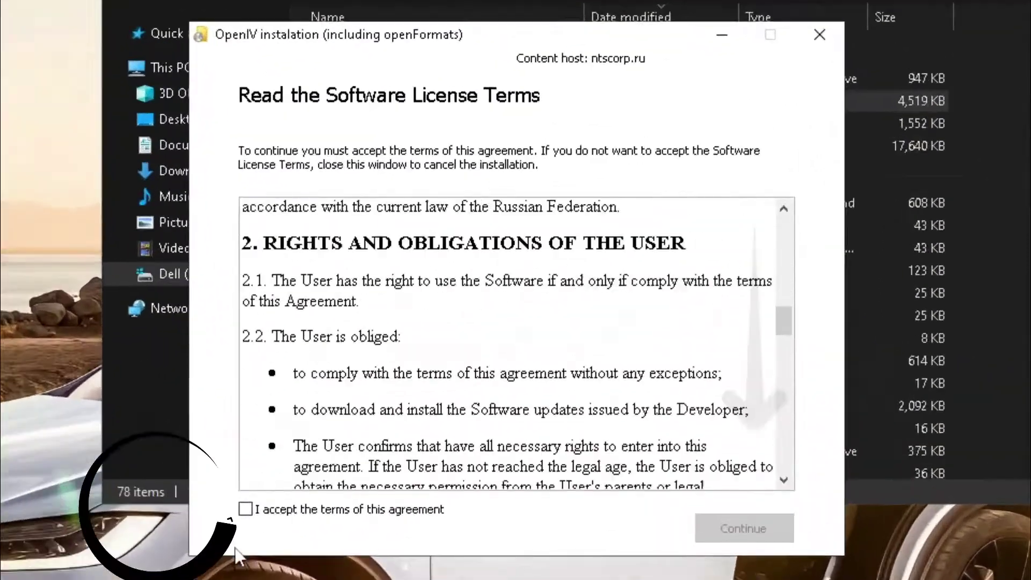
pyautogui.click(380, 391)
pyautogui.click(755, 528)
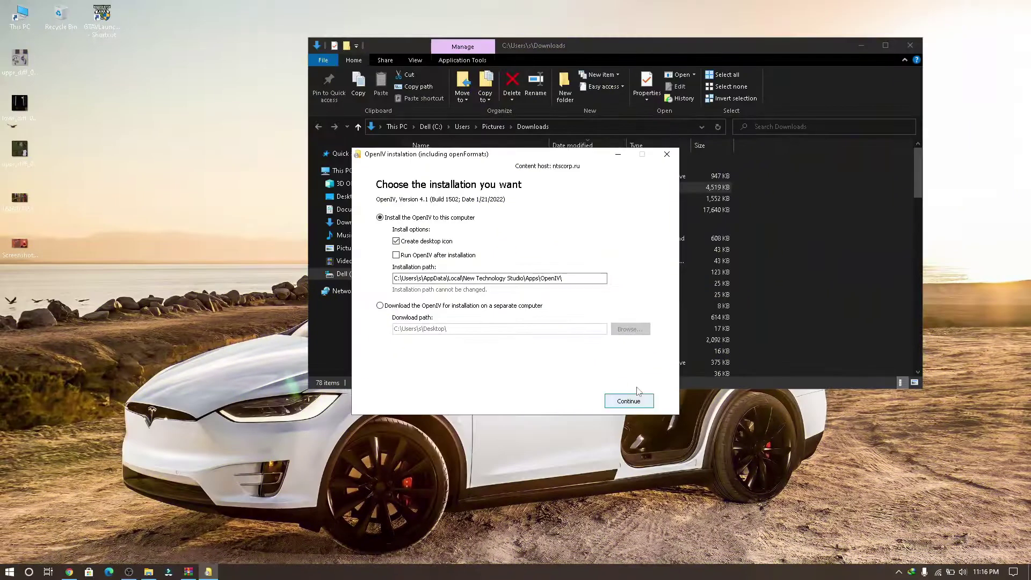
pyautogui.click(635, 403)
pyautogui.click(524, 323)
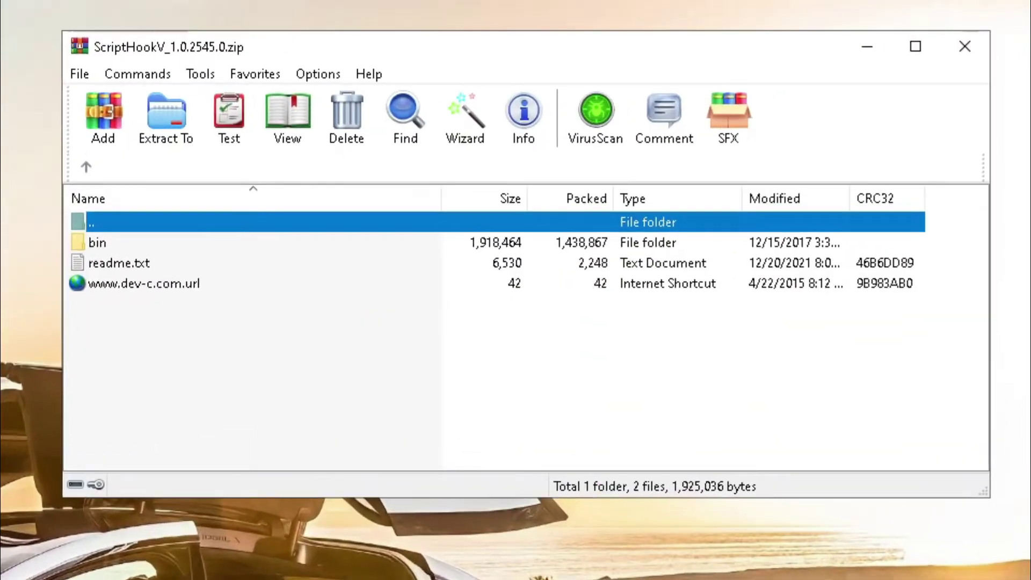
# Open the archive's bin folder alongside the Grand Theft Auto V game folder
pyautogui.doubleClick(227, 245)
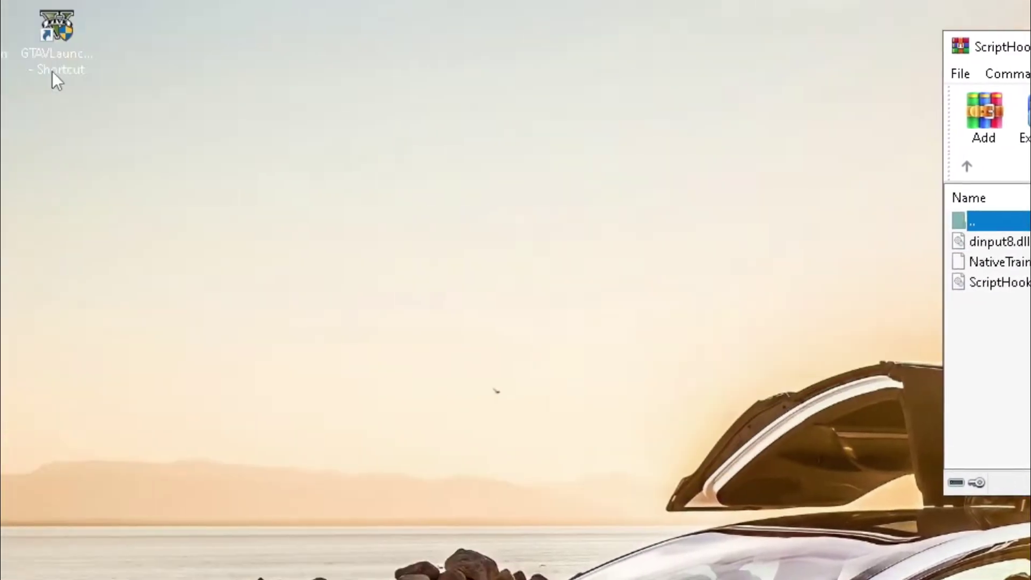
pyautogui.rightClick(221, 47)
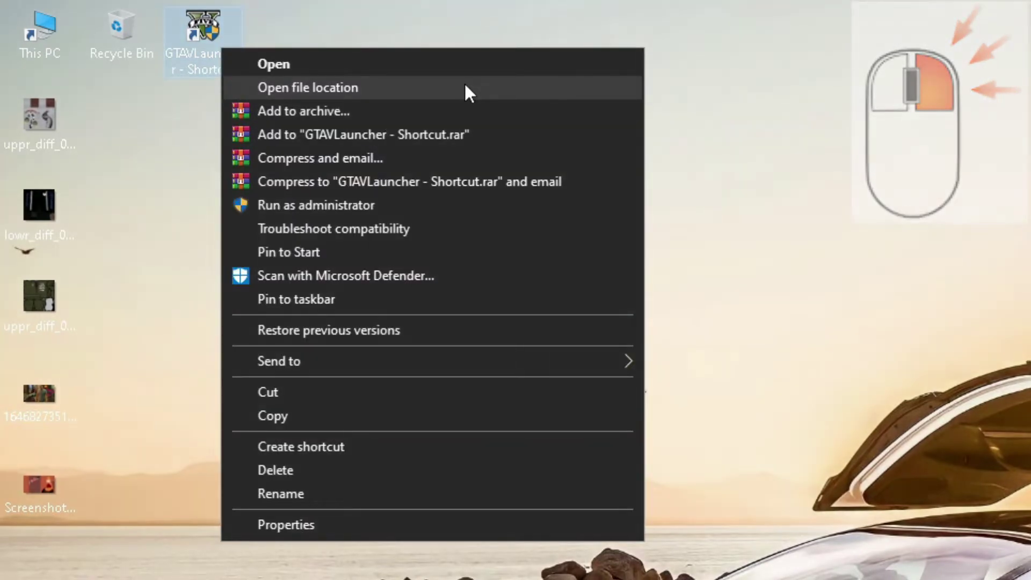
pyautogui.click(458, 91)
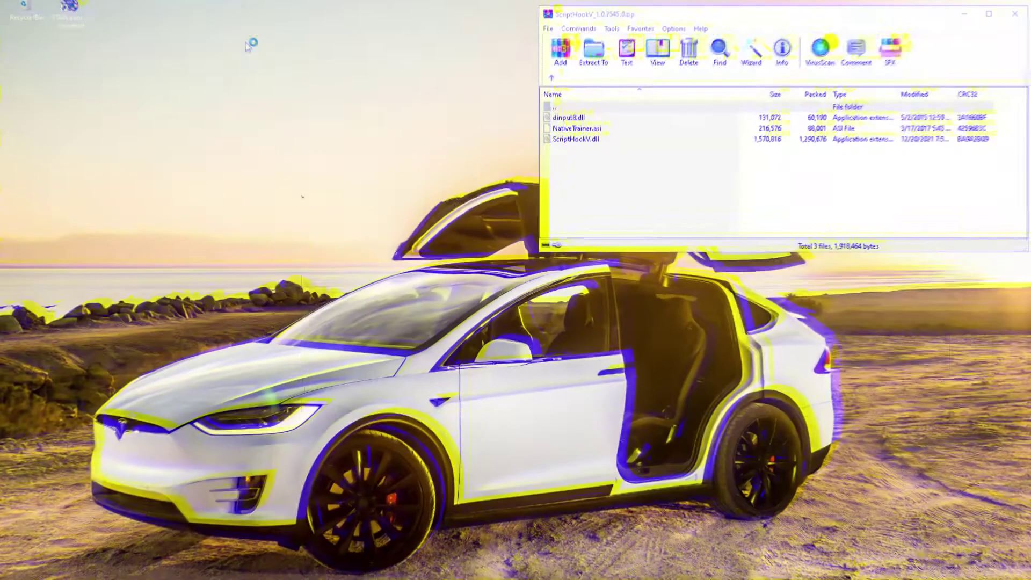
pyautogui.moveTo(636, 63); pyautogui.dragTo(280, 45)
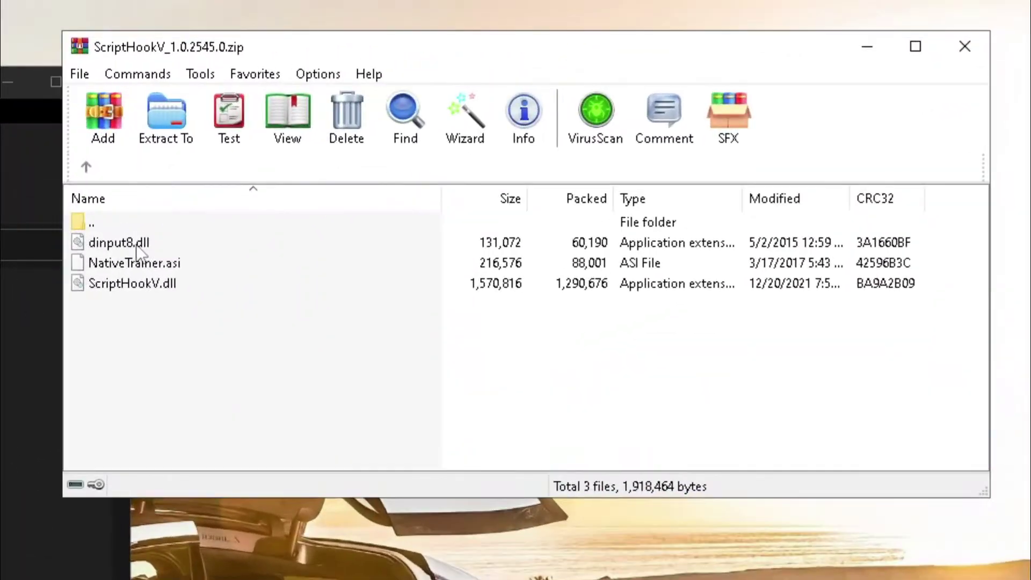
# Copy dinput8.dll and ScriptHookV.dll into the game folder, replacing existing copies
pyautogui.click(134, 248)
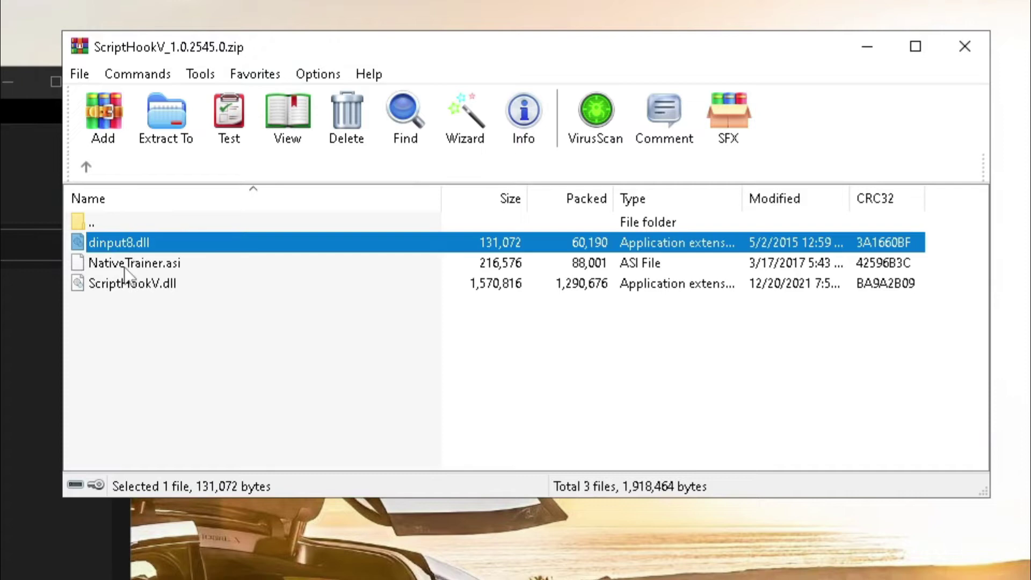
pyautogui.keyDown('ctrl'); pyautogui.click(145, 290); pyautogui.keyUp('ctrl')
pyautogui.moveTo(411, 247); pyautogui.dragTo(233, 322)
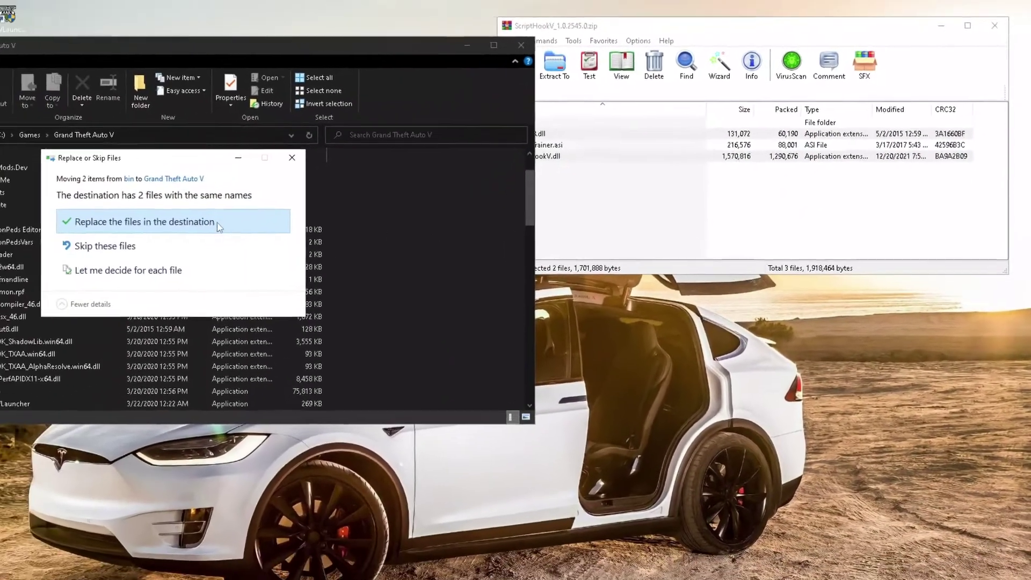
pyautogui.click(204, 221)
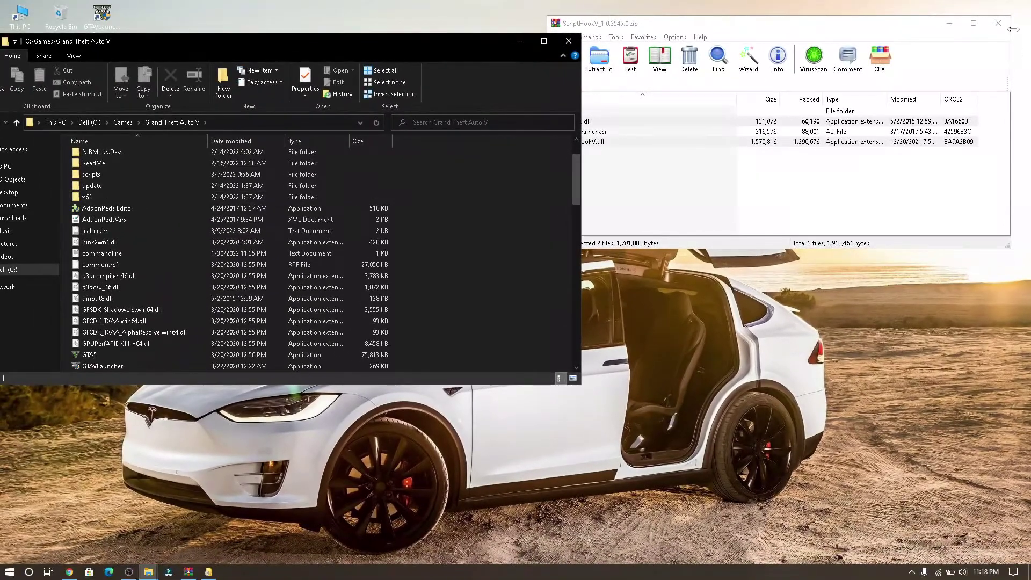
pyautogui.click(998, 23)
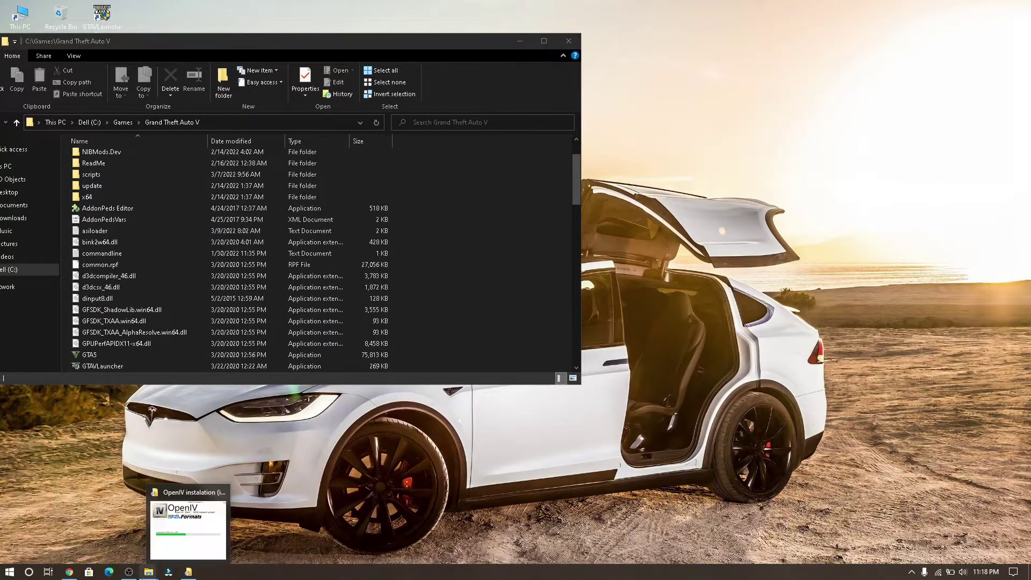
# Open ScriptHookVDotNet (2).zip and select the .ini, 2.dll, 2.xml and 3.xml files
pyautogui.moveTo(149, 572)
pyautogui.click(91, 530)
pyautogui.moveTo(554, 48); pyautogui.dragTo(874, 49)
pyautogui.doubleClick(779, 176)
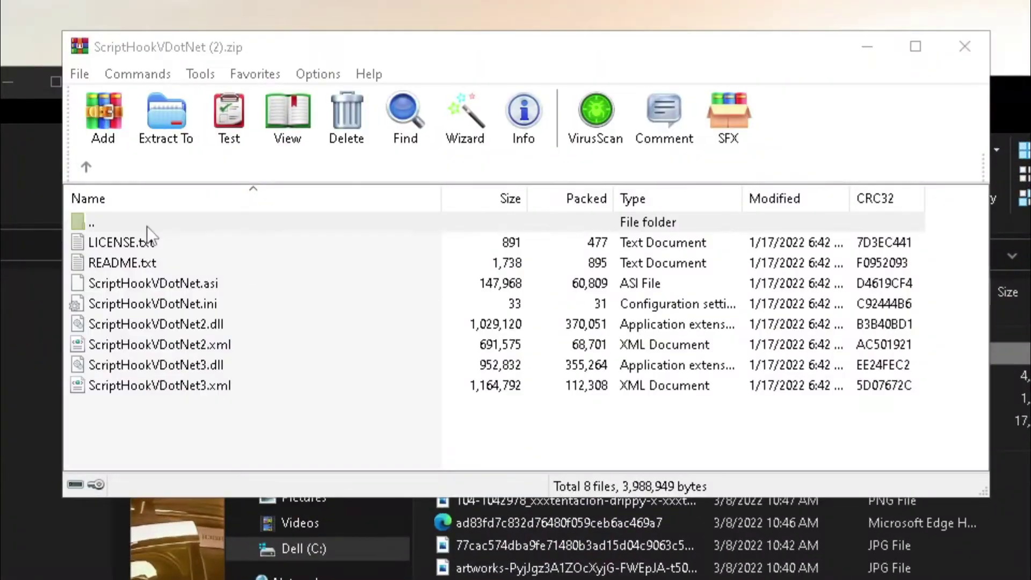
pyautogui.click(141, 386)
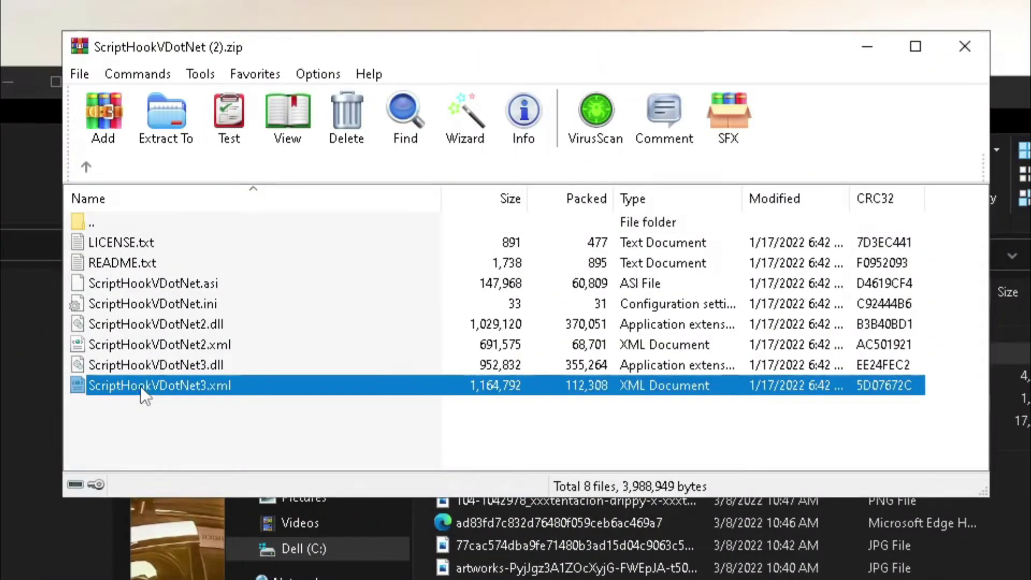
pyautogui.keyDown('ctrl'); pyautogui.click(186, 350); pyautogui.keyUp('ctrl')
pyautogui.keyDown('ctrl'); pyautogui.click(207, 325); pyautogui.keyUp('ctrl')
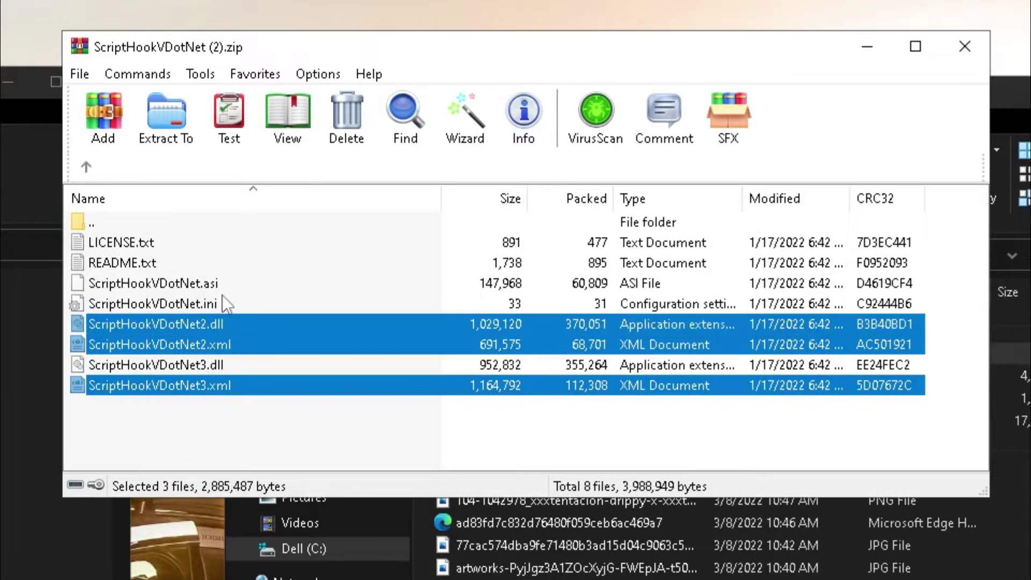
pyautogui.keyDown('ctrl'); pyautogui.click(235, 303); pyautogui.keyUp('ctrl')
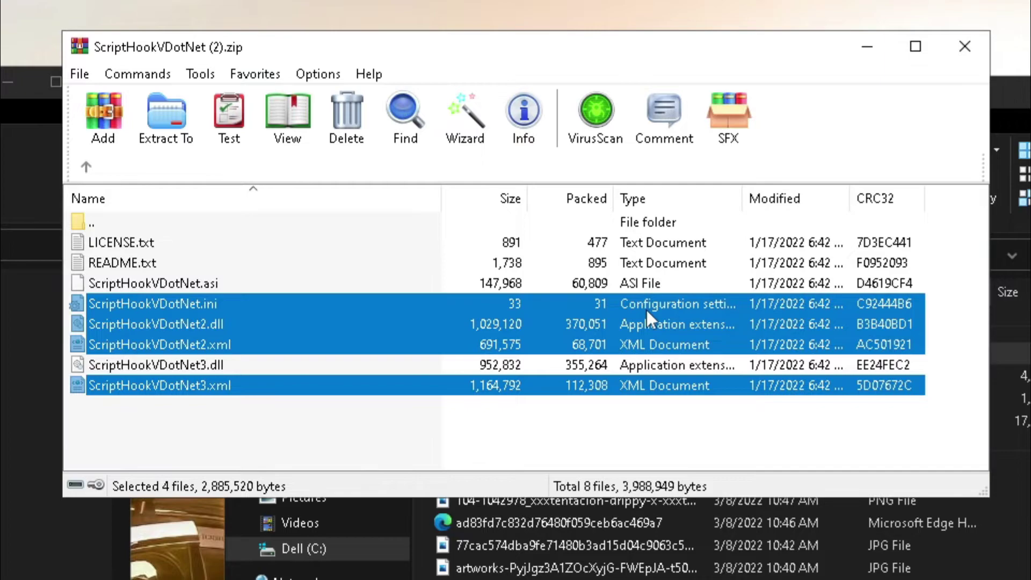
# Extract the four files into Grand Theft Auto V, replacing duplicates, and refresh
pyautogui.moveTo(647, 311); pyautogui.dragTo(674, 312)
pyautogui.moveTo(464, 212); pyautogui.dragTo(465, 213)
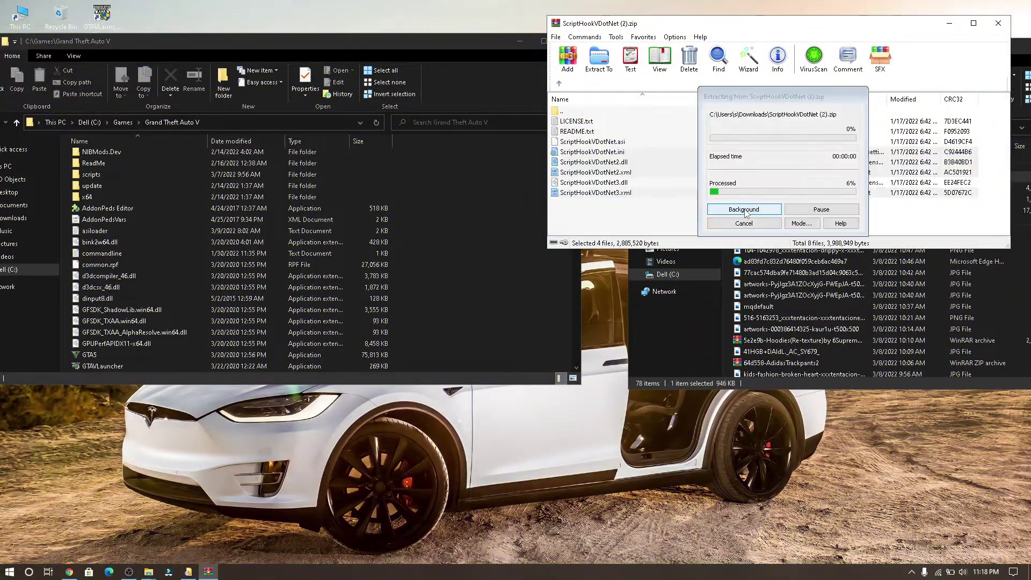
pyautogui.click(485, 201)
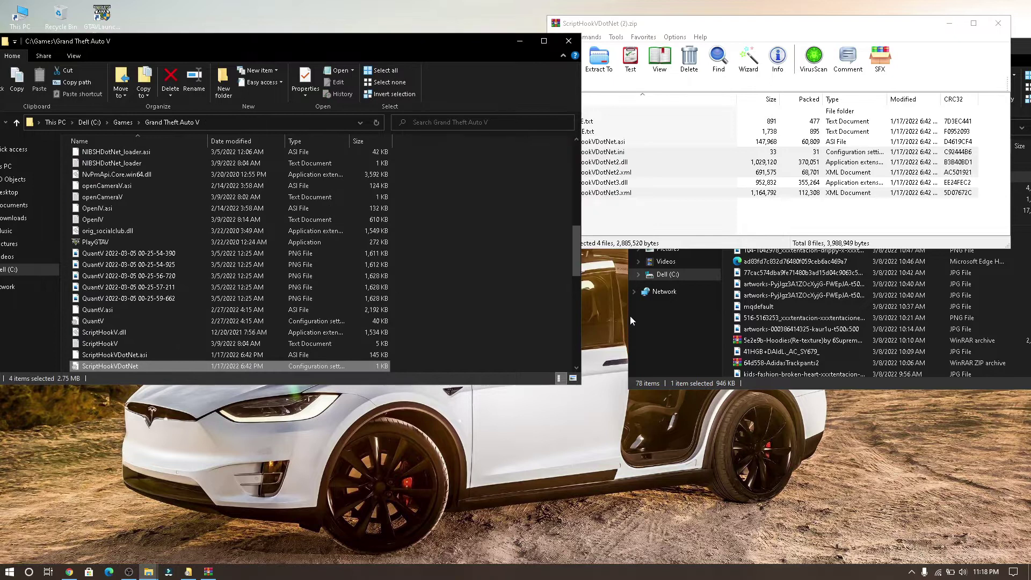
pyautogui.rightClick(526, 225)
pyautogui.click(567, 264)
pyautogui.scroll(-10, 370, 230)
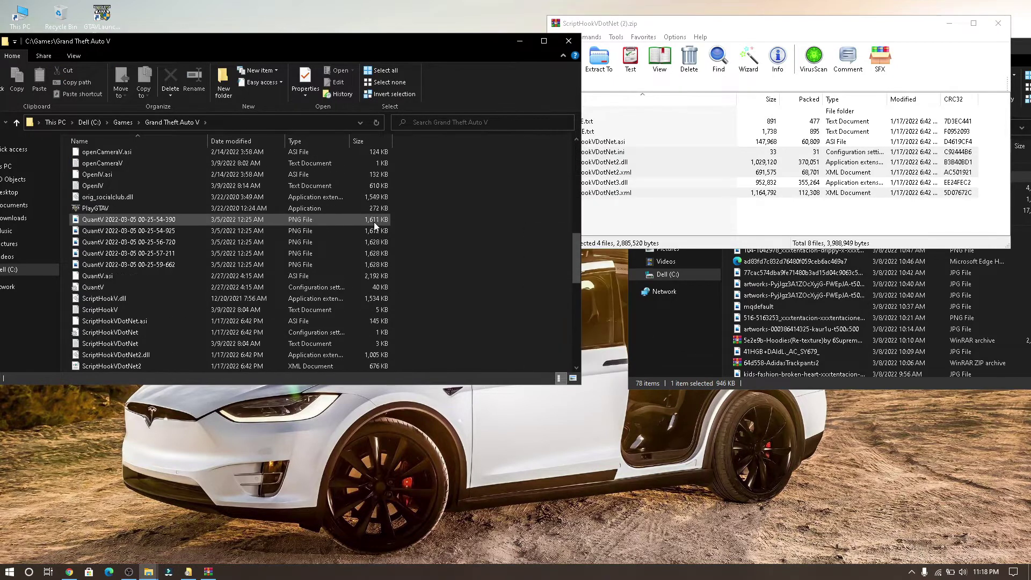
# Close WinRAR and the Downloads window, and minimize the Grand Theft Auto V folder
pyautogui.scroll(10, 508, 215)
pyautogui.click(998, 23)
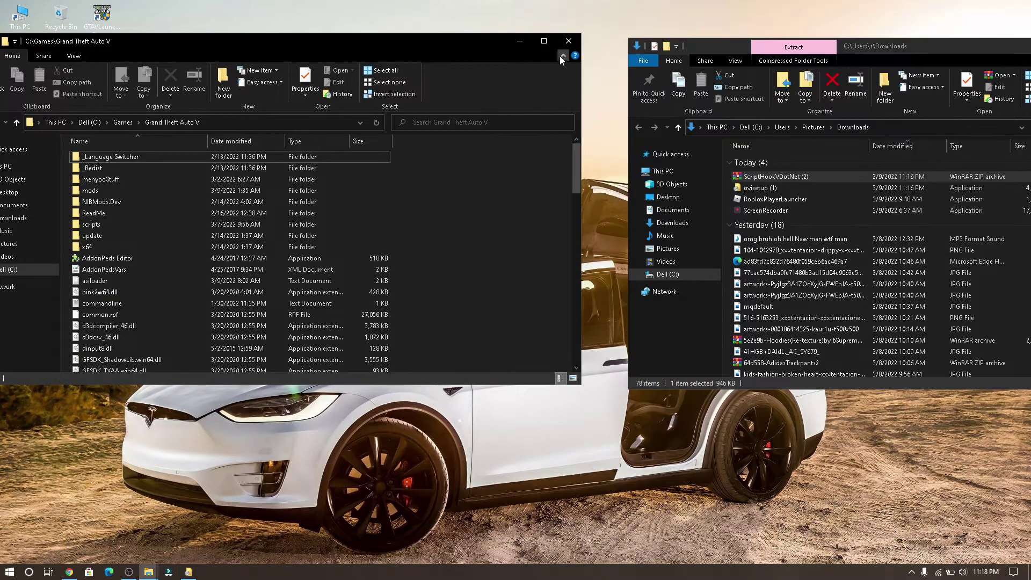
pyautogui.moveTo(917, 47); pyautogui.dragTo(906, 21)
pyautogui.click(949, 24)
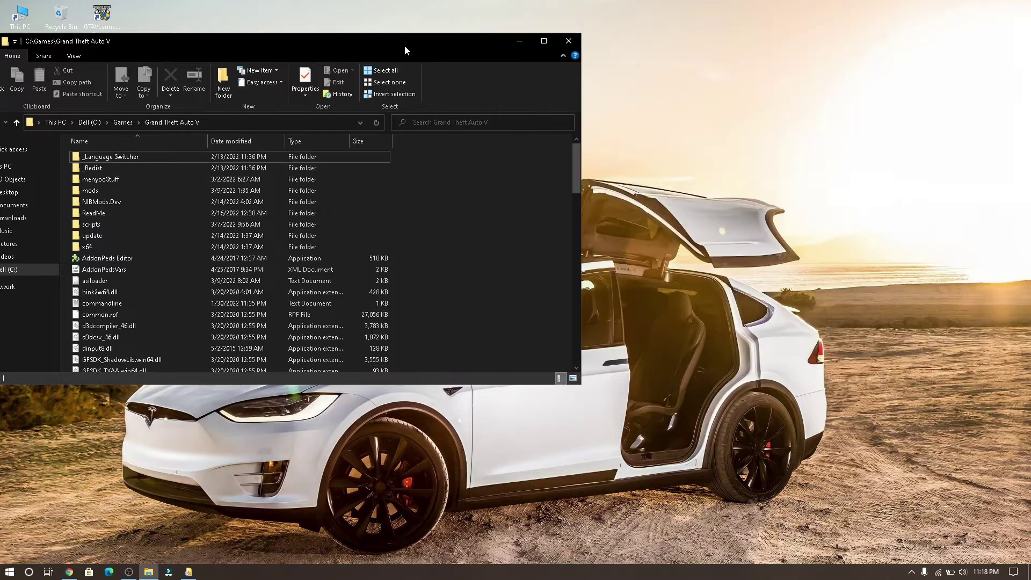
pyautogui.moveTo(404, 46); pyautogui.dragTo(641, 42)
pyautogui.click(782, 37)
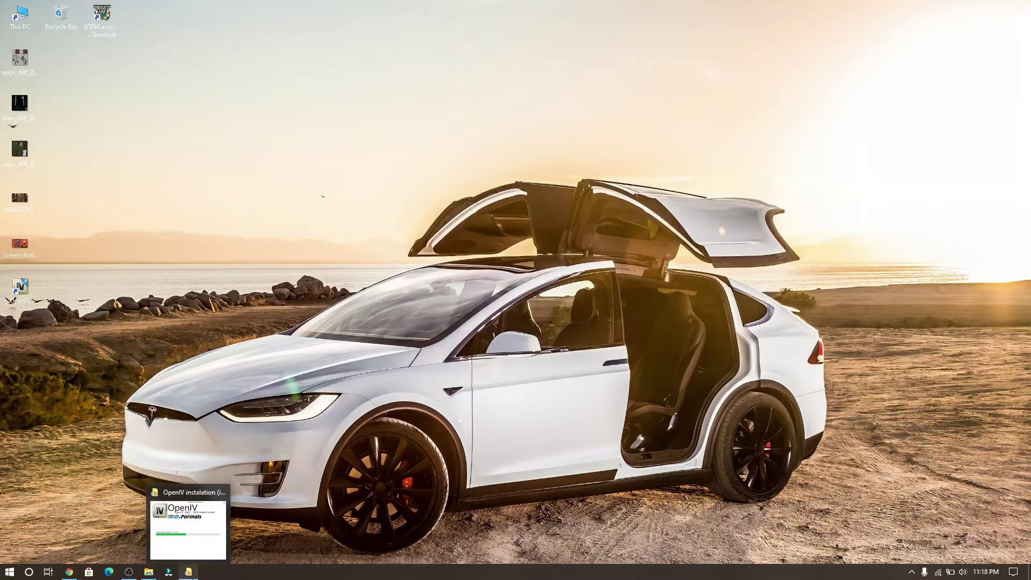
# Dismiss the OpenIV installation-complete message and refresh the desktop icons
pyautogui.click(188, 572)
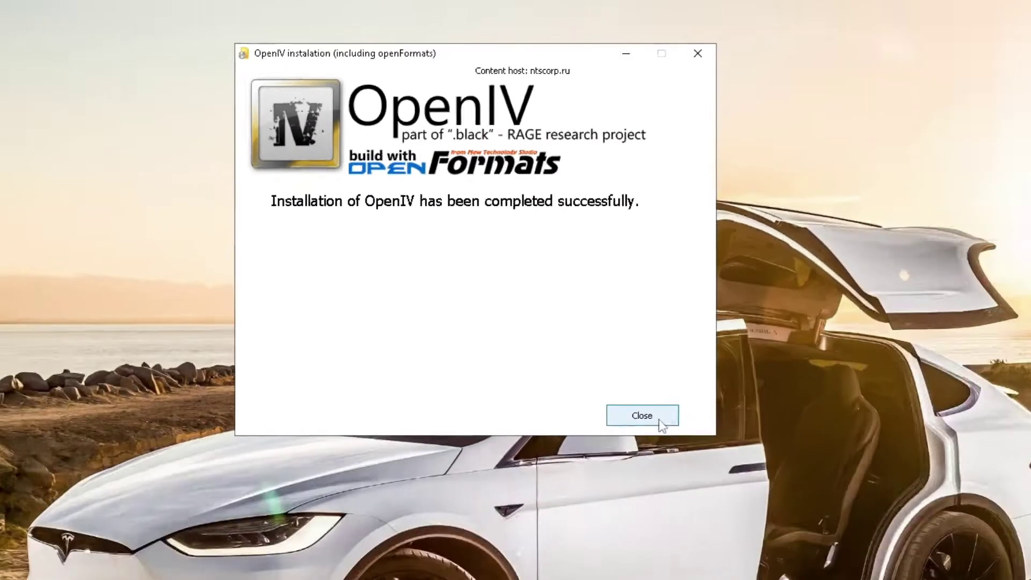
pyautogui.click(755, 517)
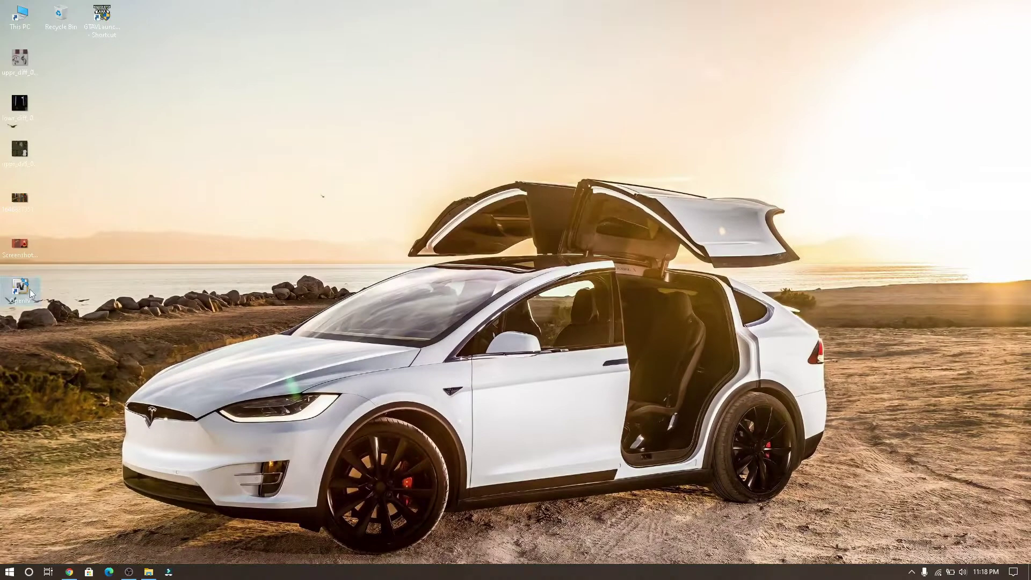
pyautogui.rightClick(295, 87)
pyautogui.click(315, 123)
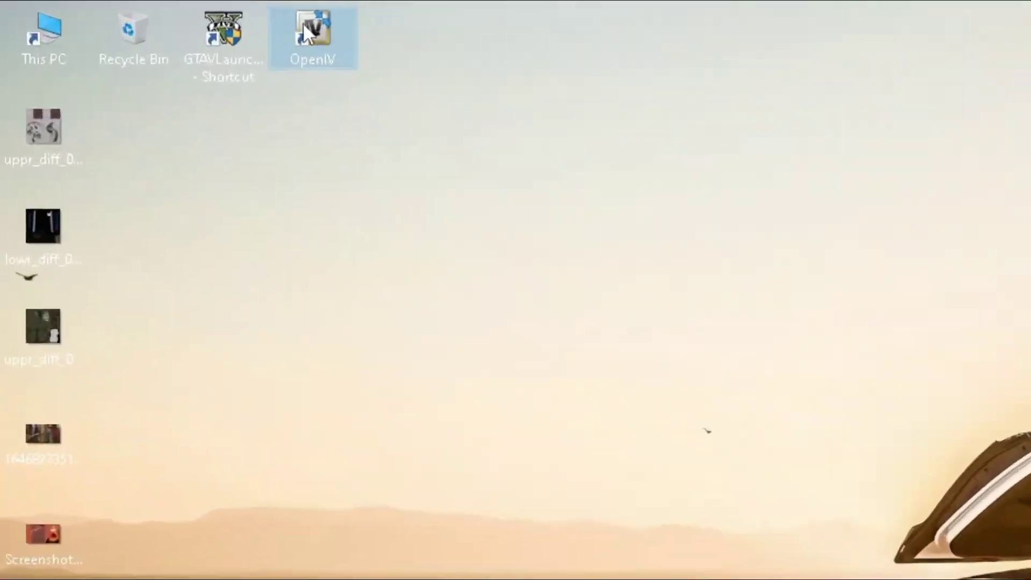
# Launch OpenIV from the desktop and select Grand Theft Auto V for Windows
pyautogui.doubleClick(486, 62)
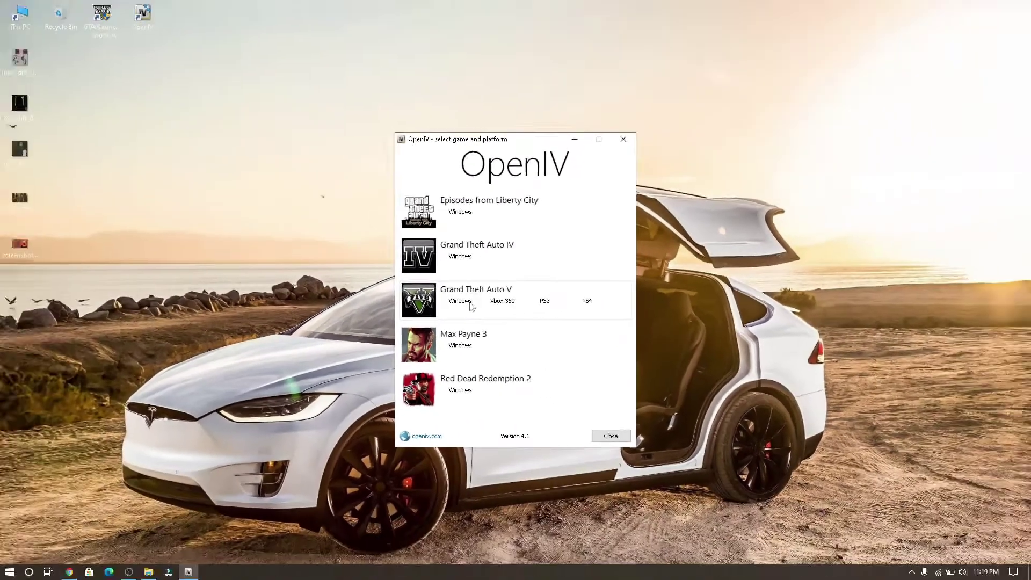
pyautogui.click(415, 317)
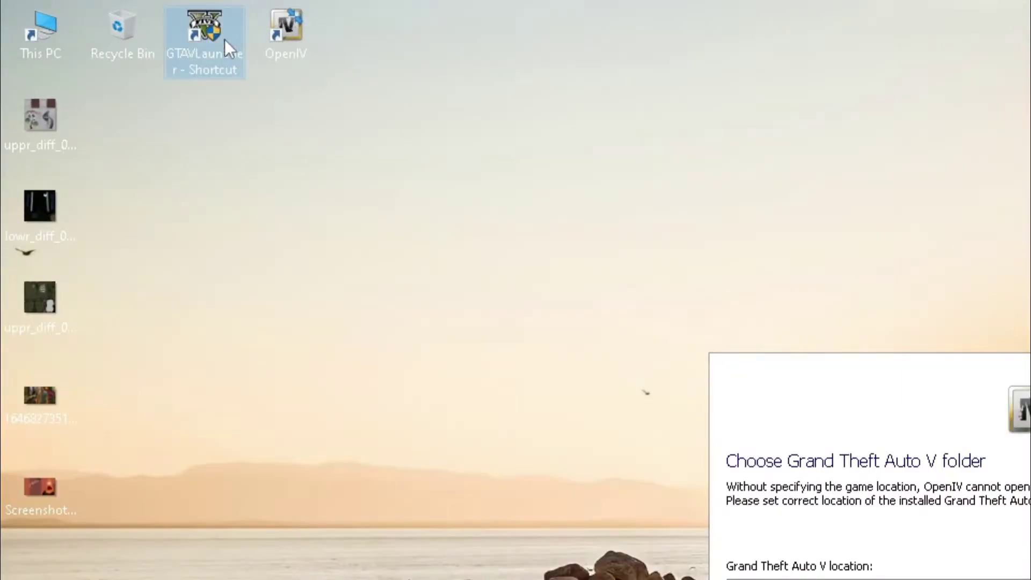
# Open the Grand Theft Auto V install folder via the GTAVLauncher shortcut's file location
pyautogui.rightClick(225, 40)
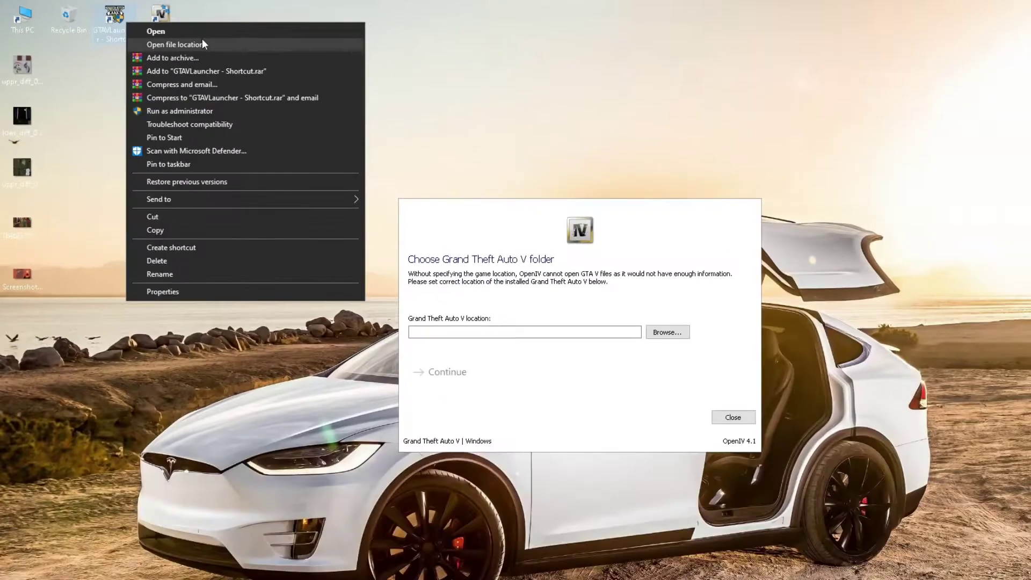
pyautogui.click(362, 79)
pyautogui.moveTo(575, 47); pyautogui.dragTo(485, 371)
pyautogui.click(164, 487)
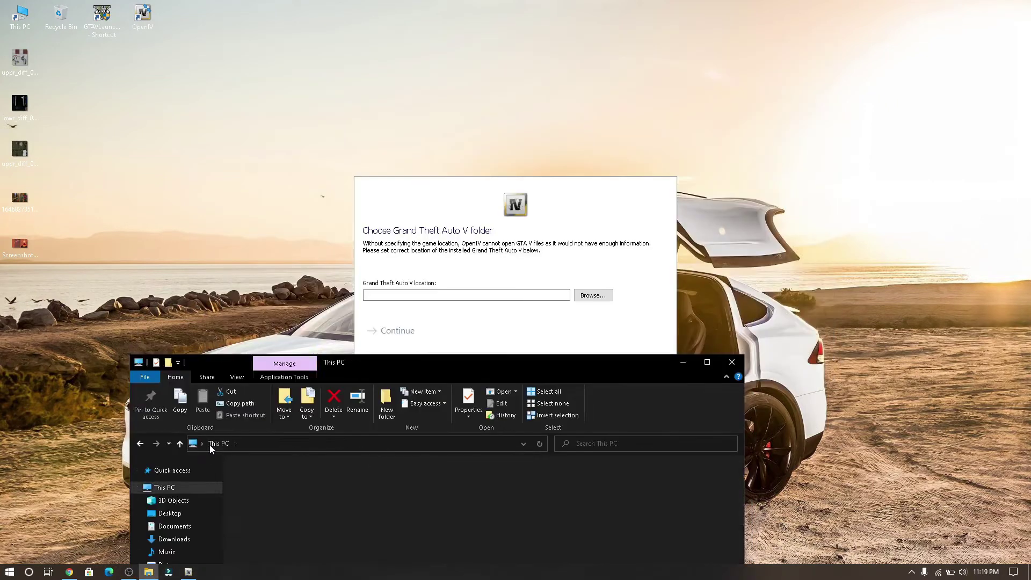
pyautogui.click(732, 362)
pyautogui.rightClick(101, 24)
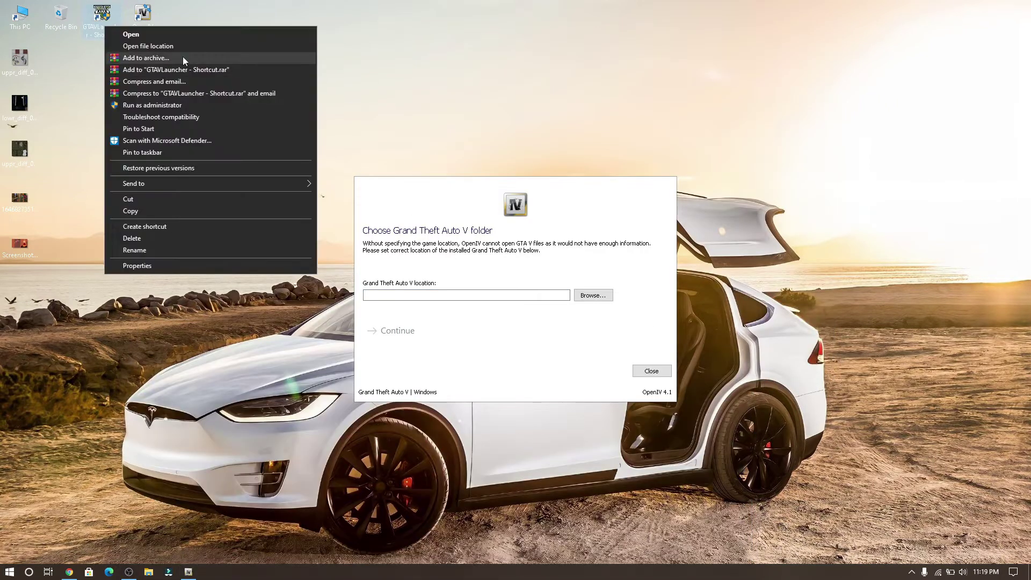
pyautogui.click(151, 44)
# Copy the address-bar path C:\Games\Grand Theft Auto V to the clipboard
pyautogui.click(402, 299)
pyautogui.hotkey('ctrl', 'c')
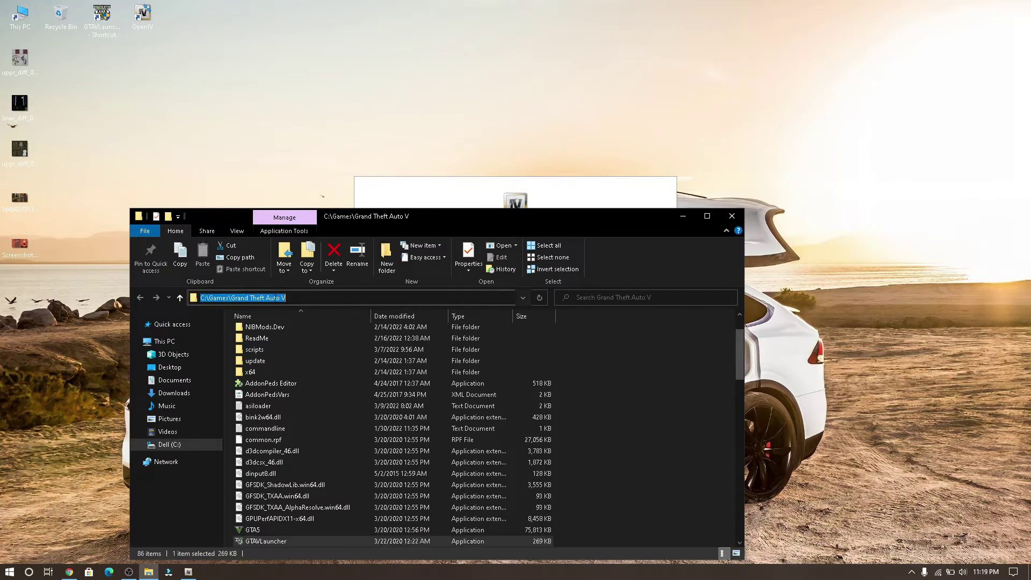
pyautogui.moveTo(465, 218); pyautogui.dragTo(453, 294)
pyautogui.rightClick(234, 374)
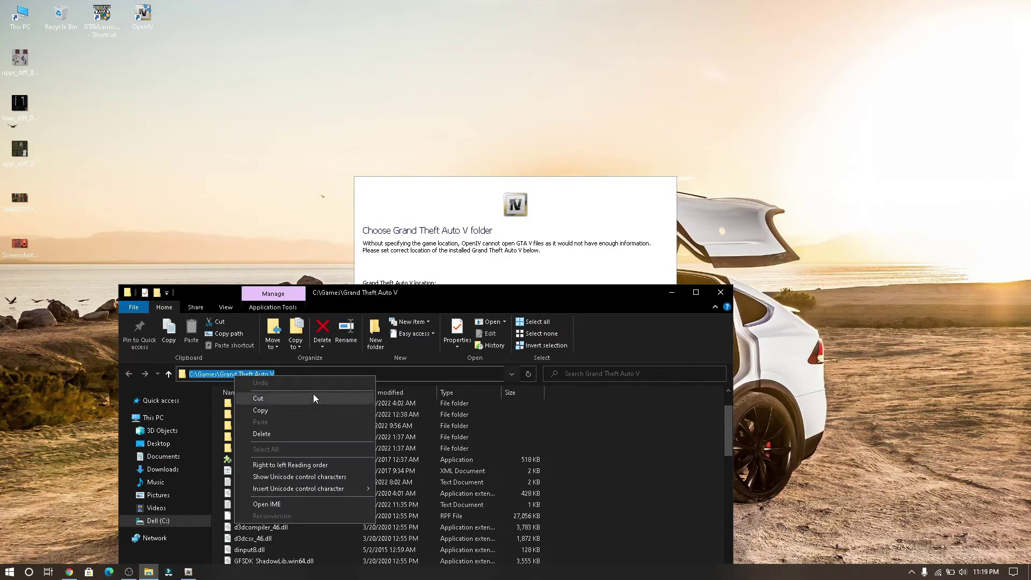
pyautogui.click(309, 406)
pyautogui.rightClick(321, 374)
pyautogui.click(344, 431)
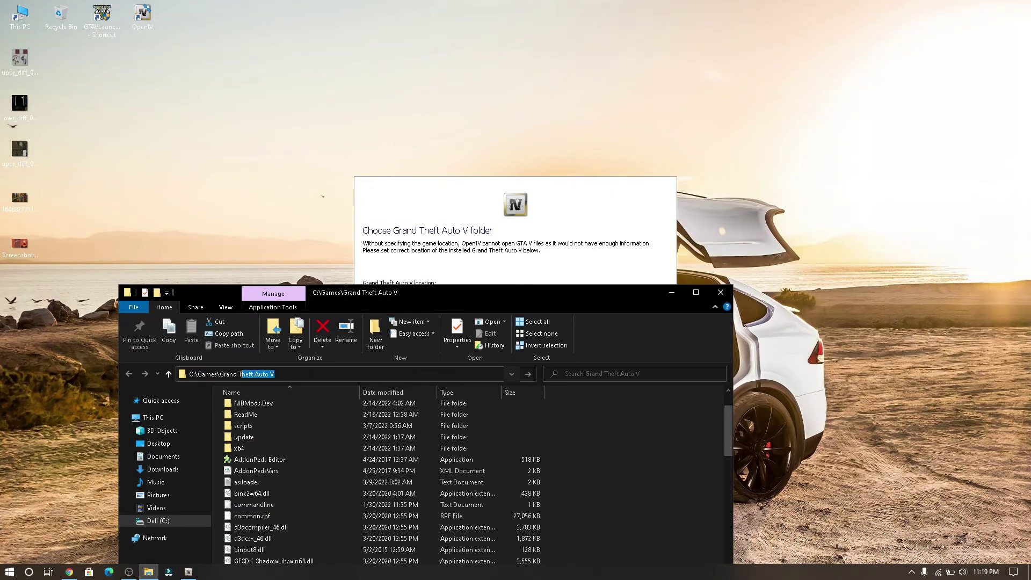
pyautogui.rightClick(232, 376)
# Browse to Dell (C:) > Games > Grand Theft Auto V as OpenIV's game location and continue
pyautogui.click(346, 410)
pyautogui.click(499, 295)
pyautogui.rightClick(499, 295)
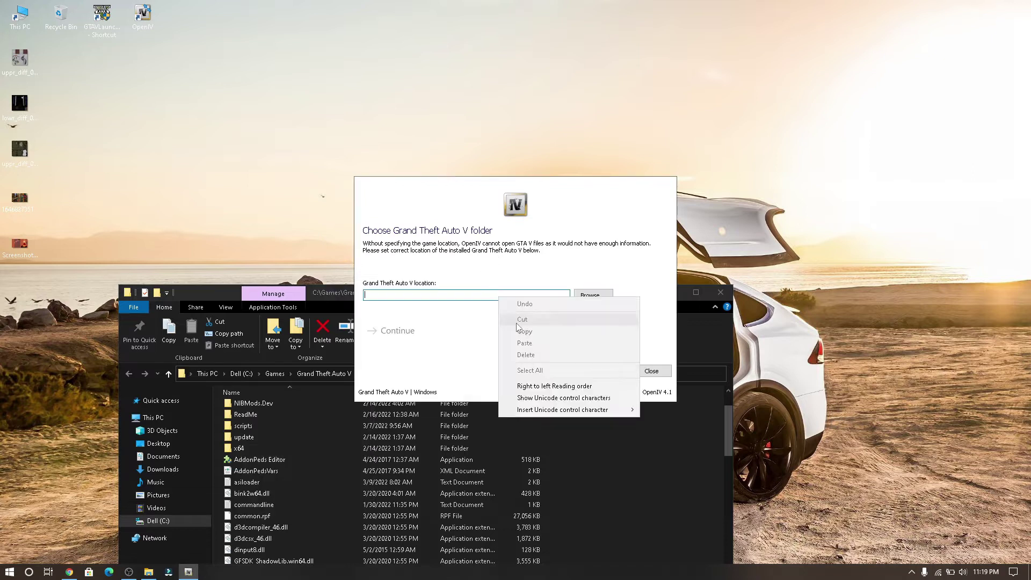
pyautogui.click(593, 295)
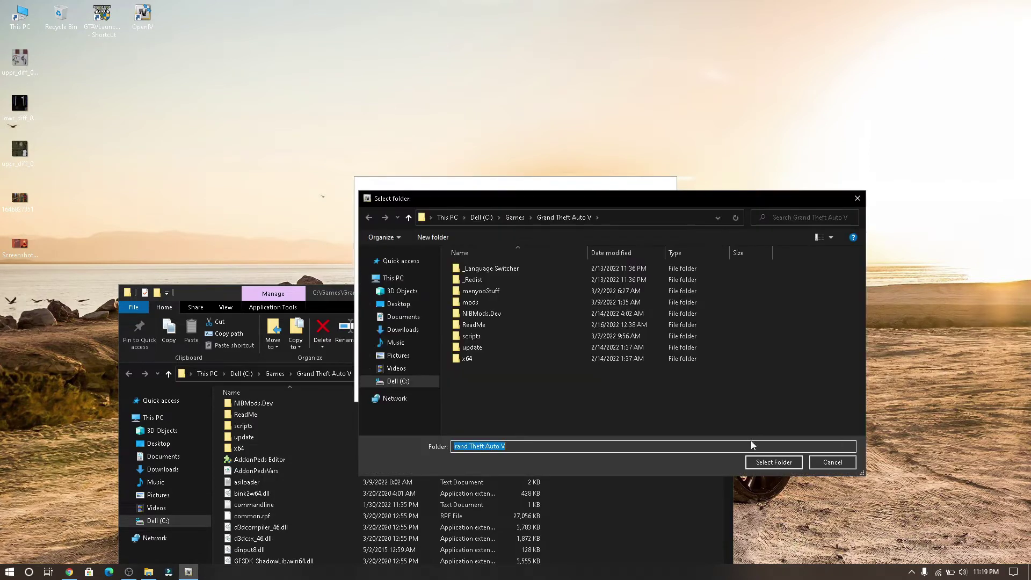
pyautogui.click(394, 277)
pyautogui.doubleClick(499, 384)
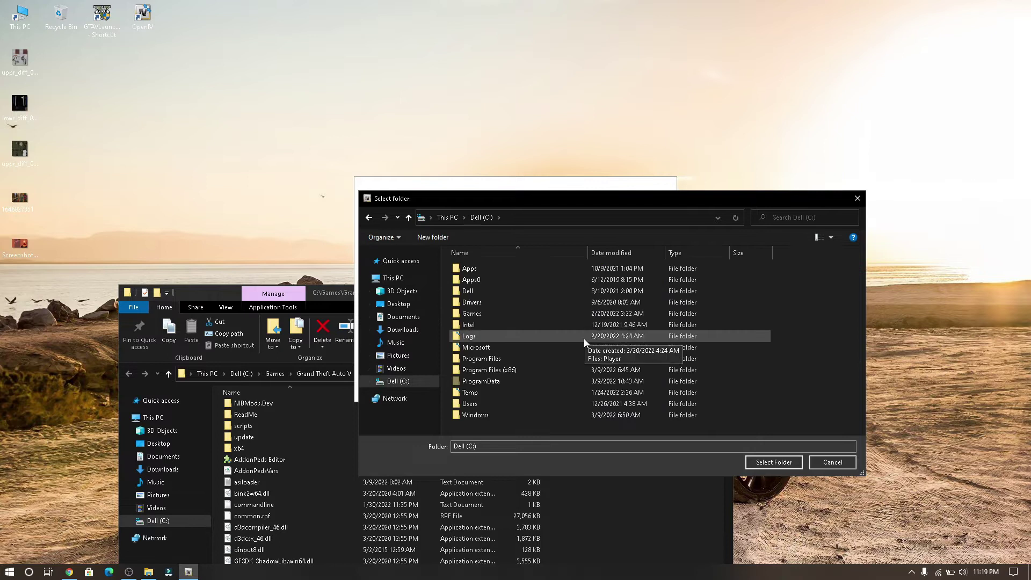
pyautogui.doubleClick(597, 313)
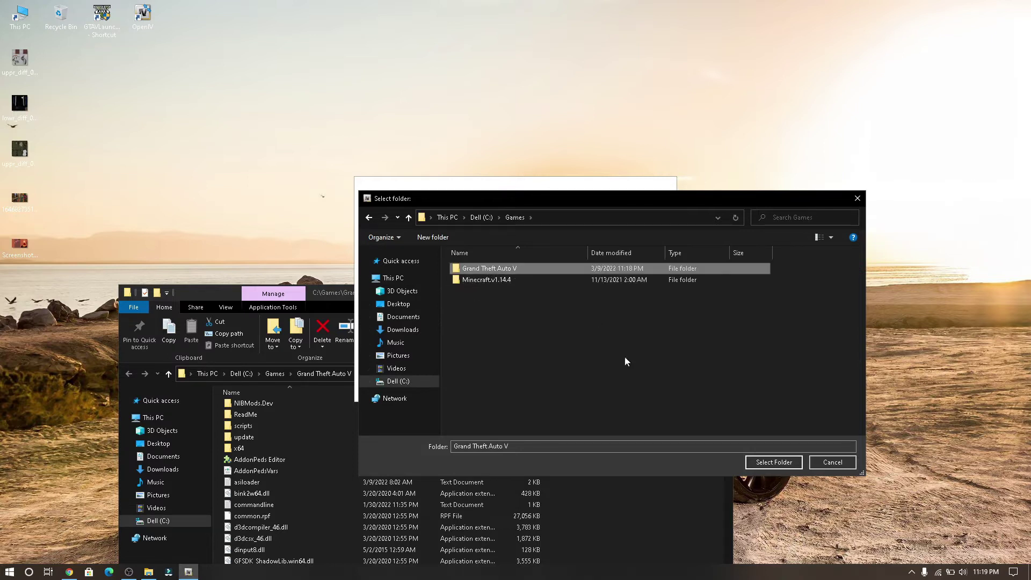
pyautogui.click(786, 464)
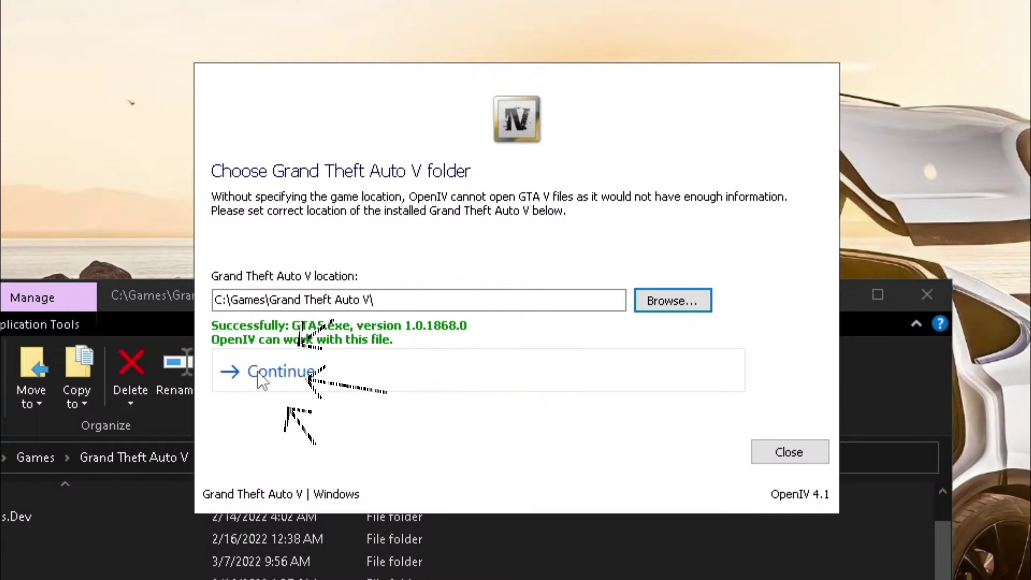
pyautogui.click(259, 374)
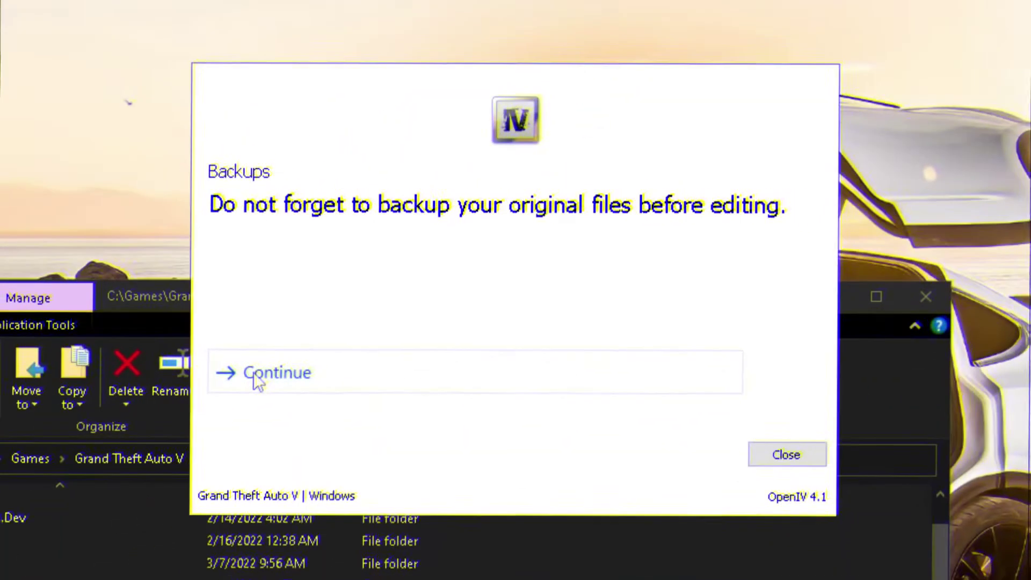
# Continue past the Backups reminder and wait for OpenIV to load the game files
pyautogui.click(257, 372)
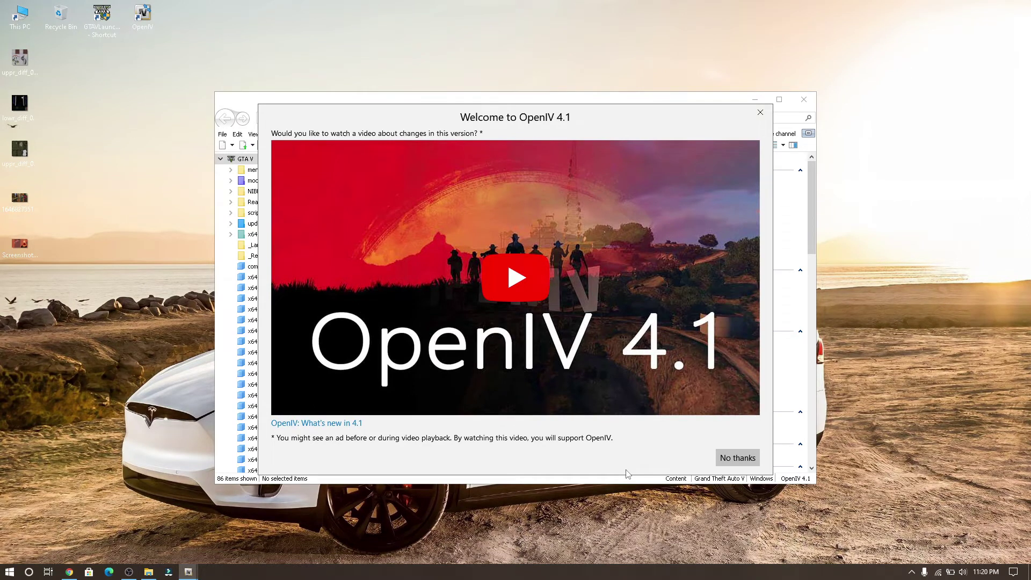
# Decline the what's-new video and switch OpenIV into edit mode
pyautogui.click(730, 461)
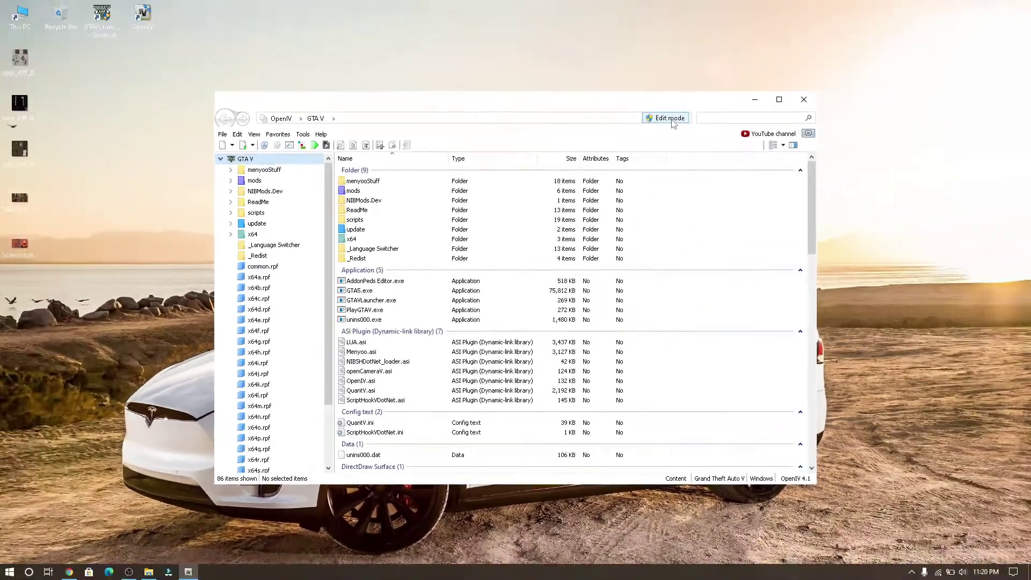
pyautogui.click(721, 44)
pyautogui.click(550, 324)
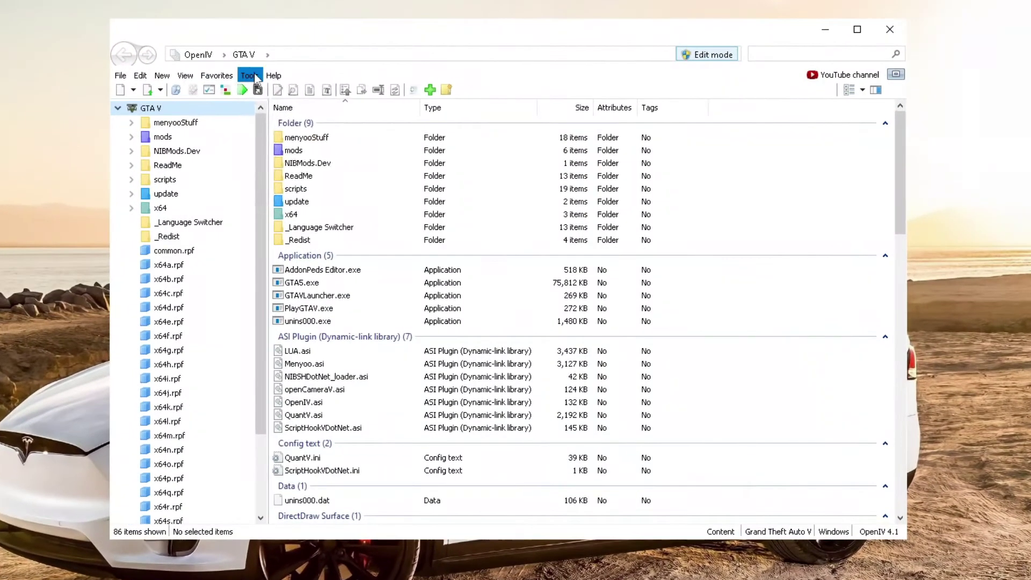
# Verify ASI Loader and OpenIV.ASI are installed in ASI Manager, then open the mods folder
pyautogui.click(319, 134)
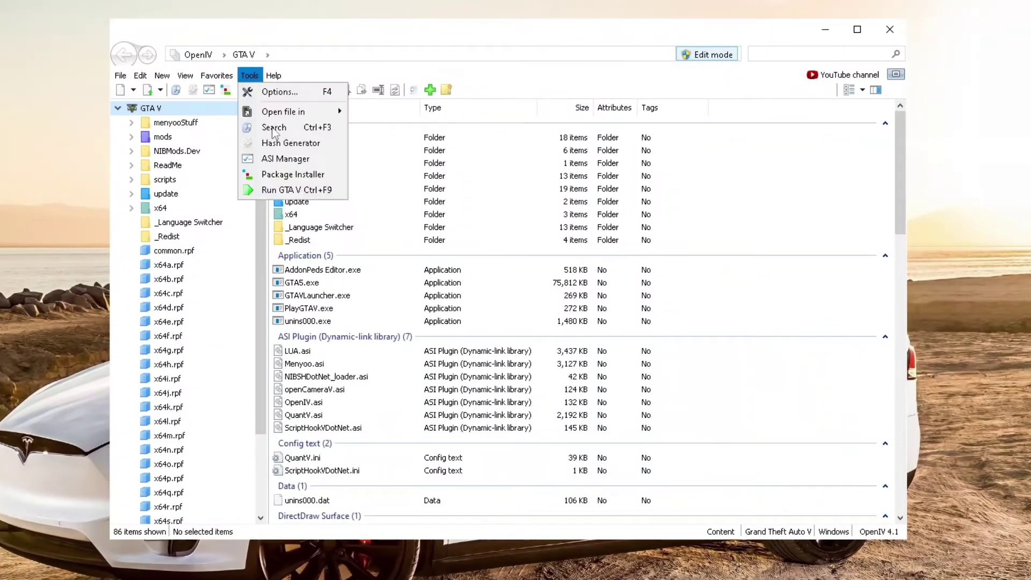
pyautogui.click(302, 159)
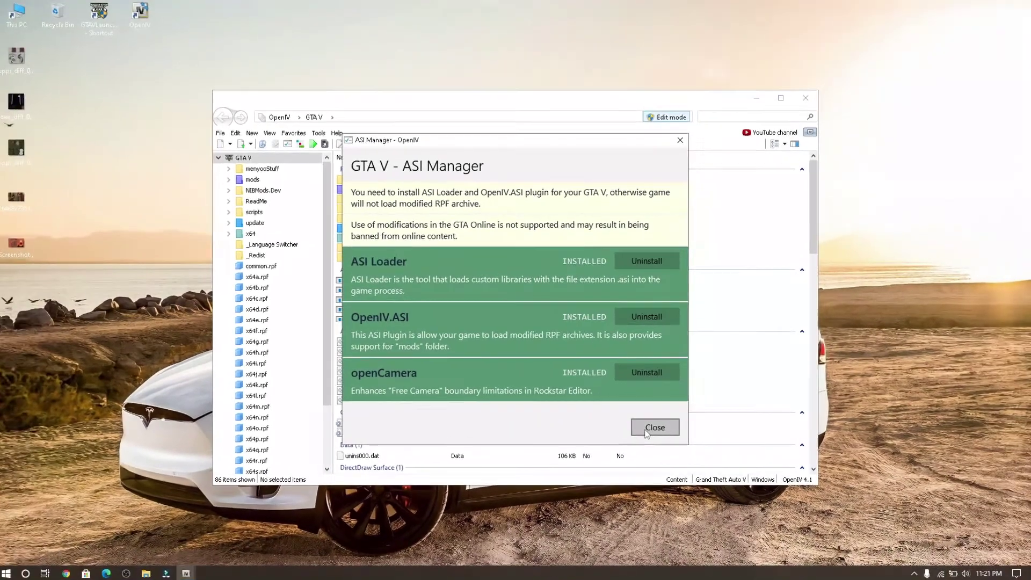
pyautogui.click(687, 466)
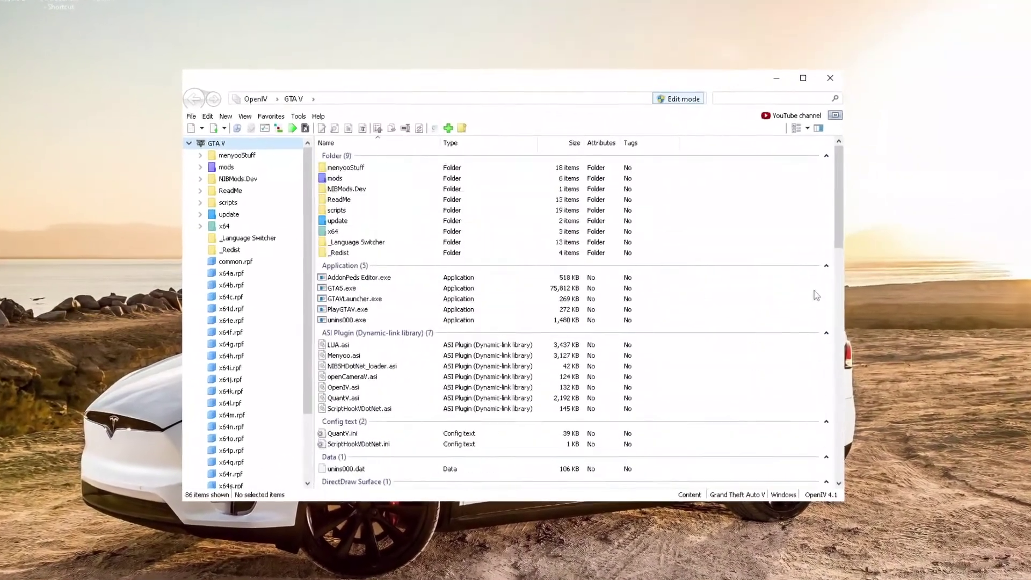
pyautogui.doubleClick(546, 170)
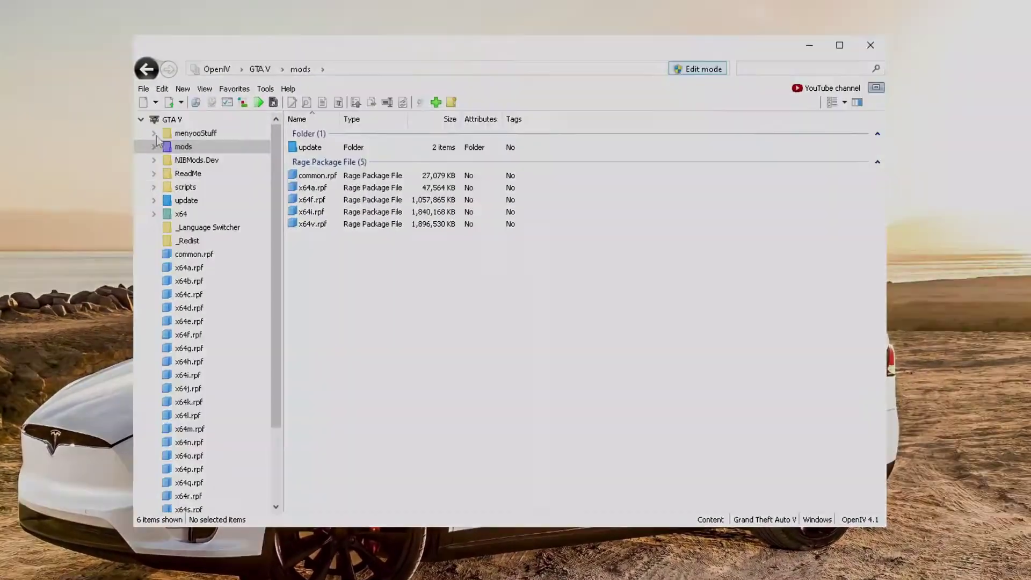